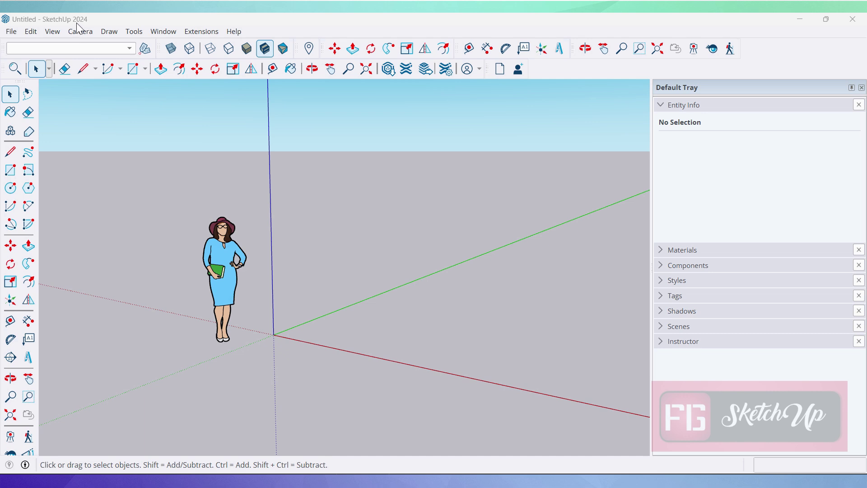
Review the three enabled extensions in Extension Manager, then bring the Profile Builder 4 download folder forward
{"action": "left_click", "coordinate": [447, 69]}
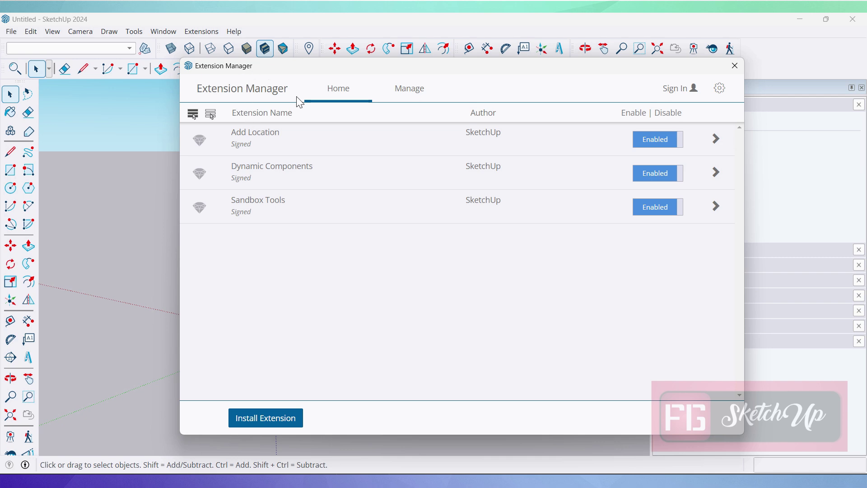
{"action": "left_click", "coordinate": [407, 98]}
{"action": "left_click", "coordinate": [343, 96]}
{"action": "left_click", "coordinate": [734, 66]}
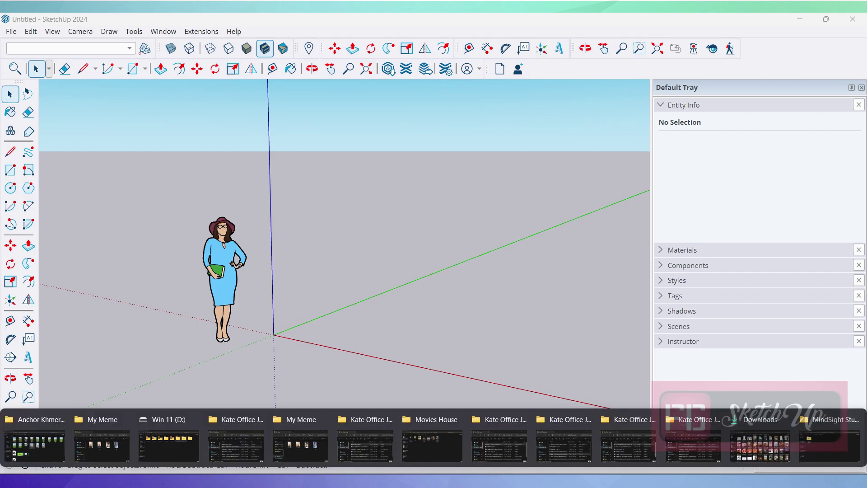
{"action": "left_click", "coordinate": [825, 431]}
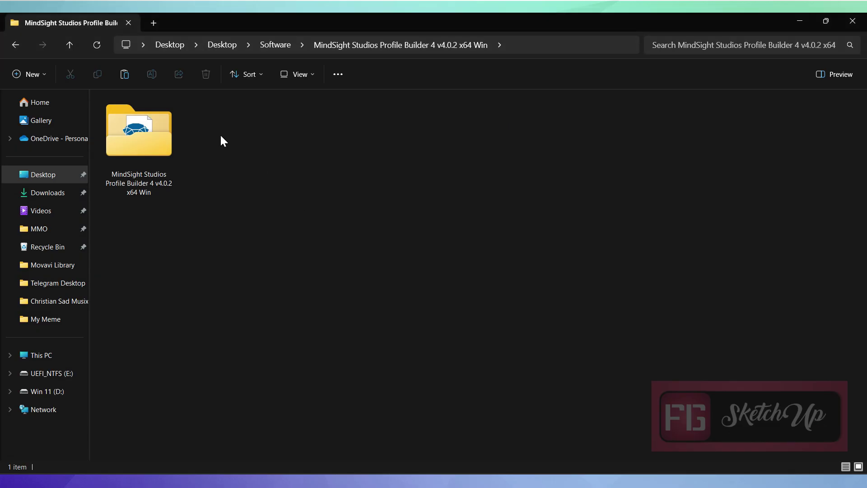
Navigate into the inner MindSight Studios Profile Builder 4 folder holding the .rbz extension file
{"action": "left_click", "coordinate": [164, 169]}
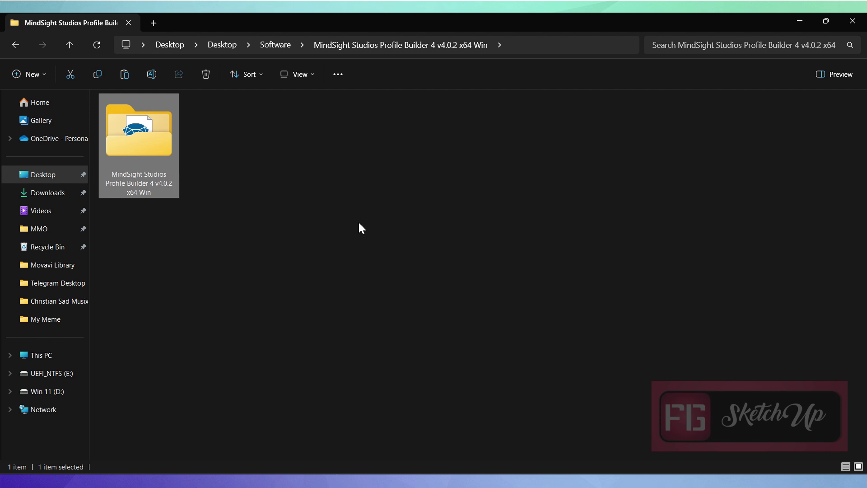
{"action": "left_click", "coordinate": [358, 221]}
{"action": "left_click", "coordinate": [155, 153]}
{"action": "double_click", "coordinate": [136, 141]}
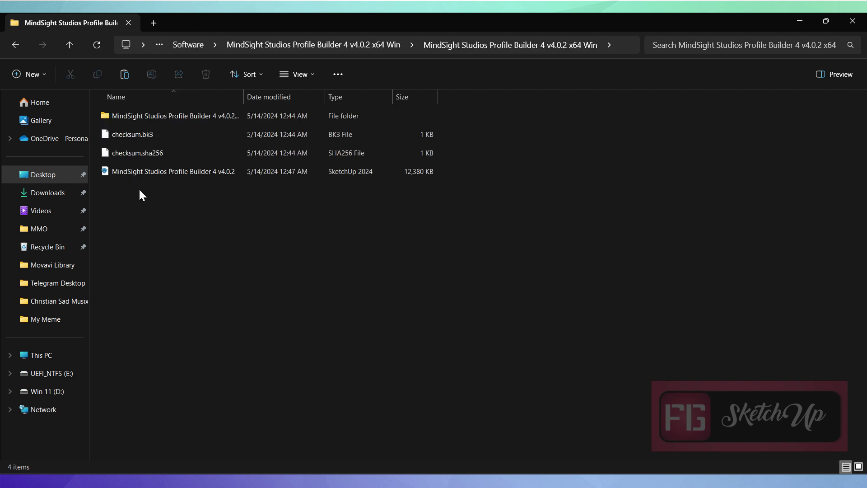
{"action": "left_click", "coordinate": [154, 176]}
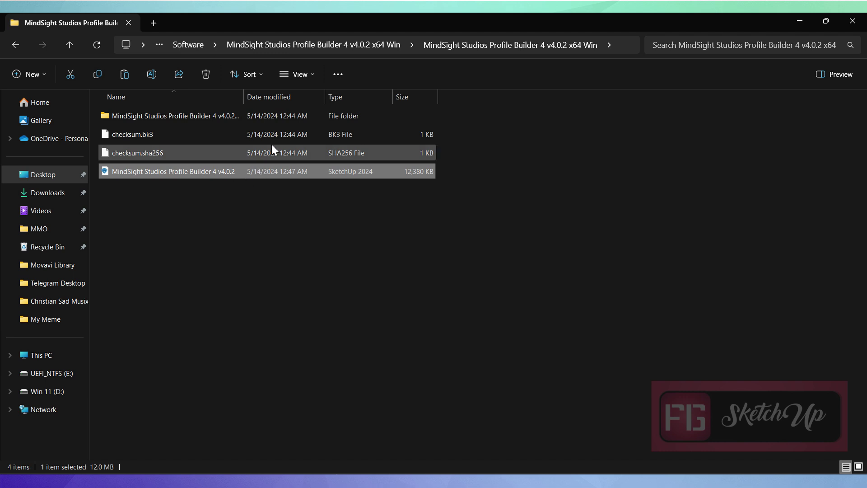
{"action": "left_click", "coordinate": [212, 119]}
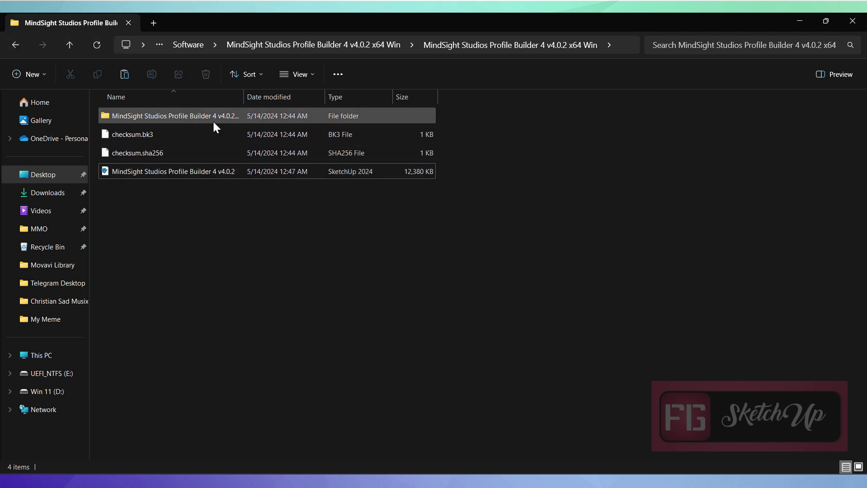
Copy the Profile Builder 4 folder path from the address bar and return to SketchUp's Extension Manager
{"action": "key", "text": "Delete"}
{"action": "left_click", "coordinate": [15, 45]}
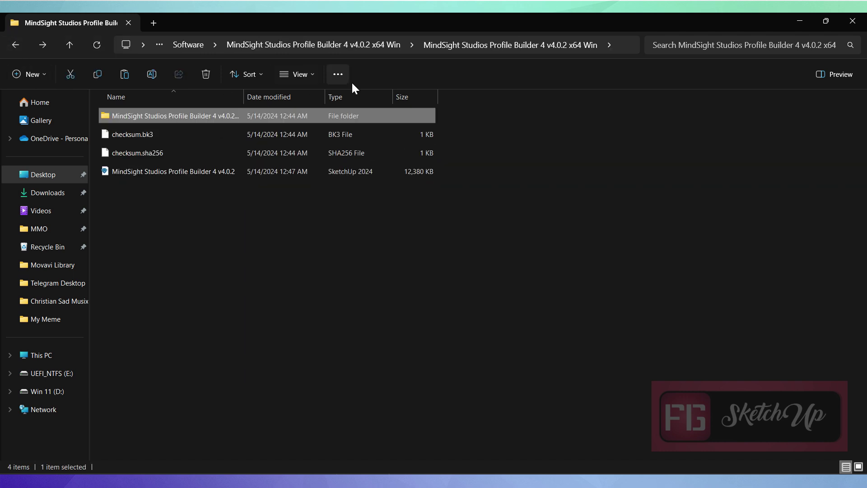
{"action": "left_click", "coordinate": [622, 45]}
{"action": "left_click", "coordinate": [502, 359]}
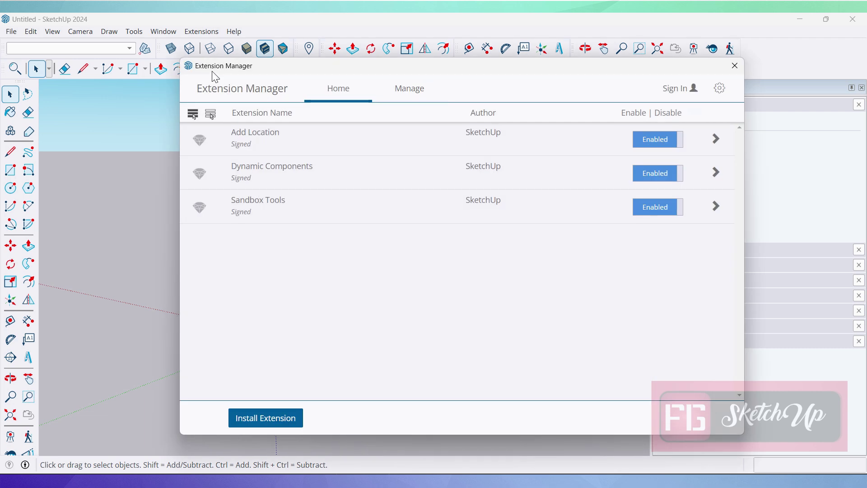
Install the Profile Builder 4 .rbz via Install Extension using the pasted folder path, accepting that SketchUp closes
{"action": "left_click", "coordinate": [266, 418]}
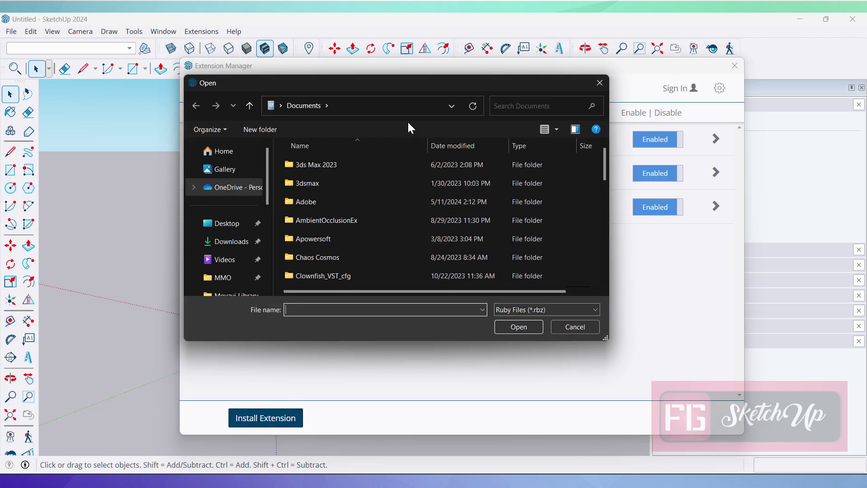
{"action": "left_click", "coordinate": [421, 106]}
{"action": "key", "text": "ctrl+v"}
{"action": "key", "text": "Return"}
{"action": "left_click", "coordinate": [367, 189]}
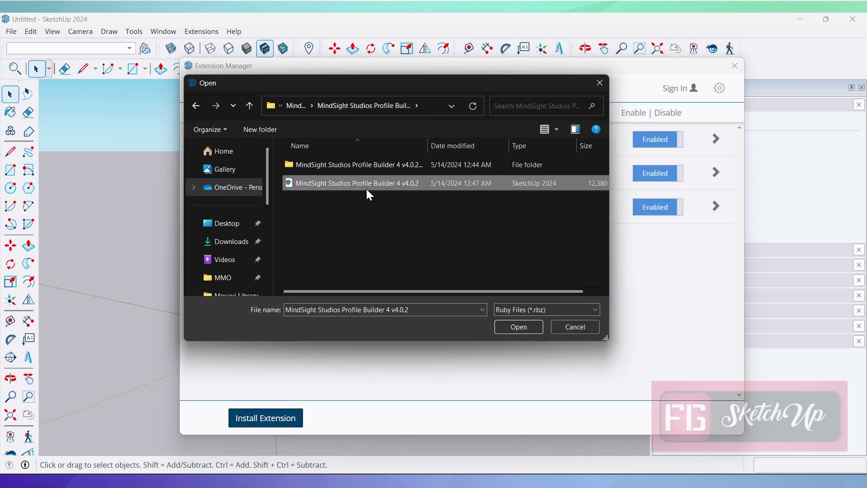
{"action": "double_click", "coordinate": [366, 189]}
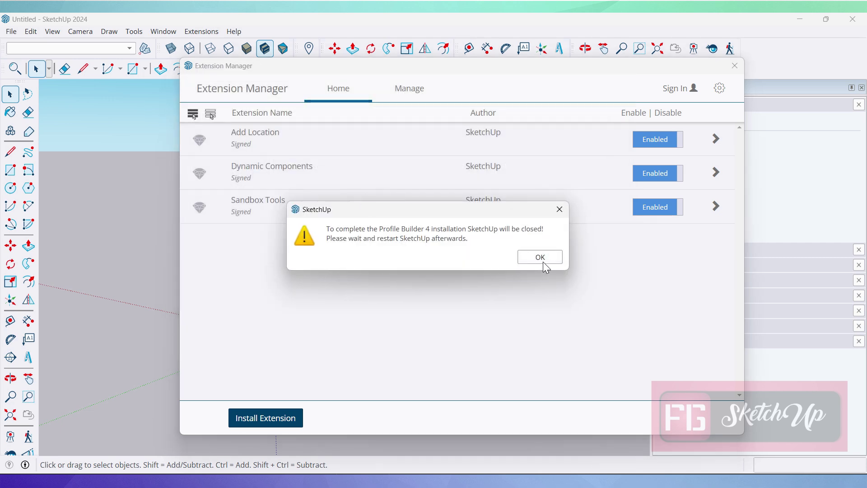
{"action": "left_click", "coordinate": [543, 261]}
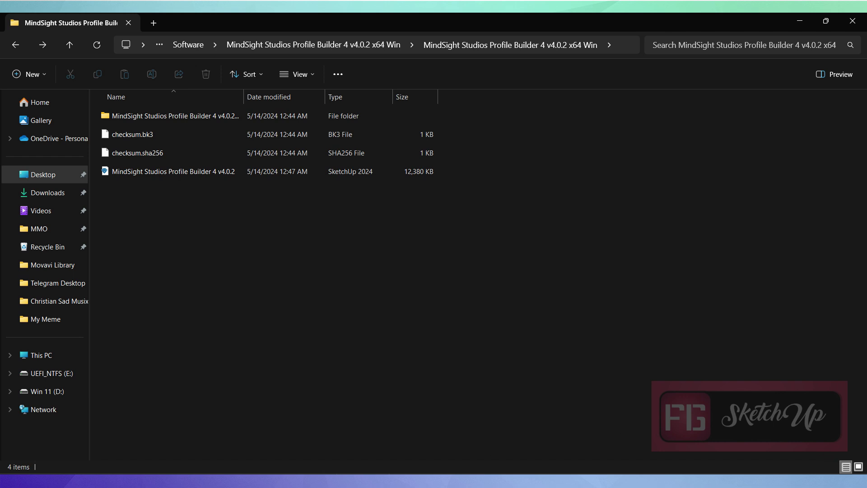
Clear all Windows notifications, dismiss the panel, and show SketchUp 2024's jump list from the taskbar
{"action": "key", "text": "super+n"}
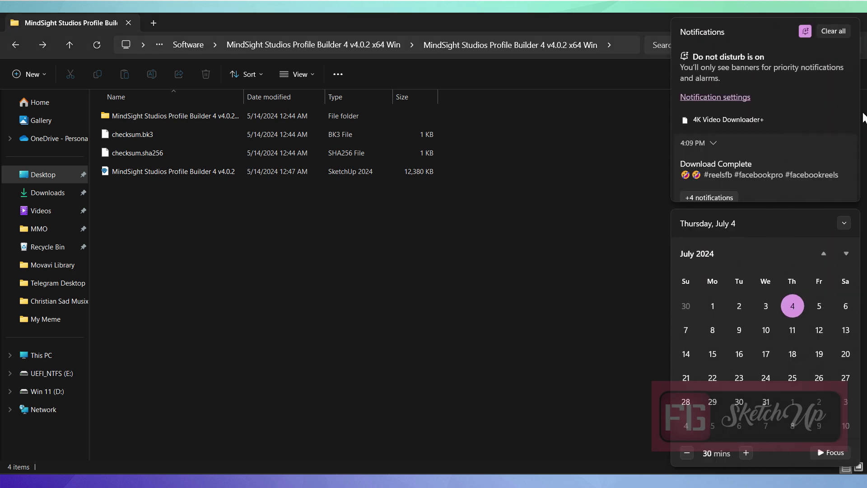
{"action": "left_click", "coordinate": [708, 197]}
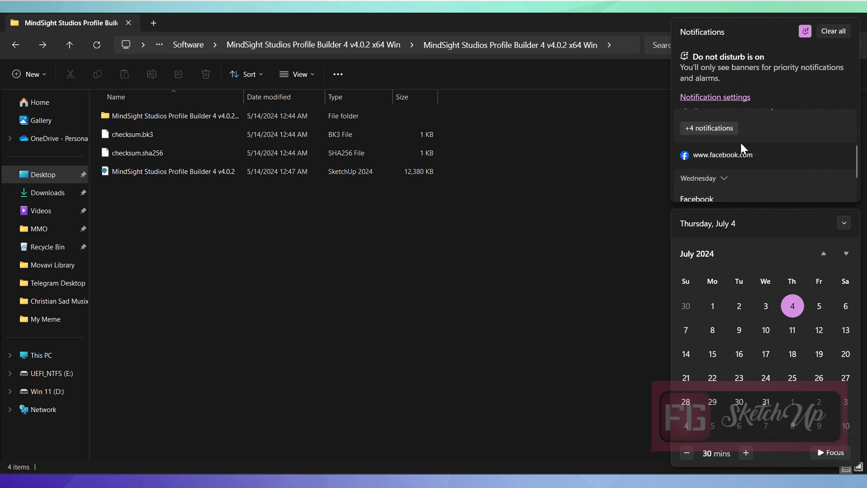
{"action": "scroll", "coordinate": [741, 144], "scroll_direction": "down", "scroll_amount": 2}
{"action": "scroll", "coordinate": [778, 160], "scroll_direction": "down", "scroll_amount": 1}
{"action": "scroll", "coordinate": [746, 156], "scroll_direction": "down", "scroll_amount": 1}
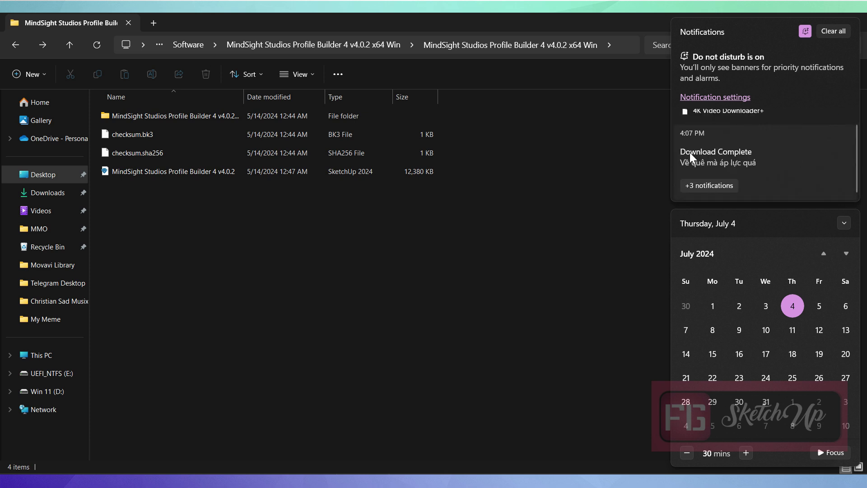
{"action": "scroll", "coordinate": [719, 153], "scroll_direction": "down", "scroll_amount": 1}
{"action": "scroll", "coordinate": [705, 157], "scroll_direction": "down", "scroll_amount": 1}
{"action": "key", "text": "Delete"}
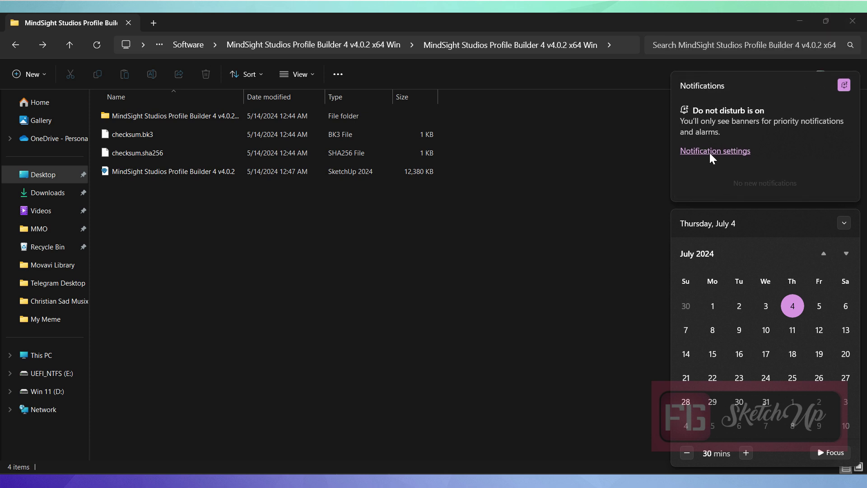
{"action": "left_click", "coordinate": [579, 207]}
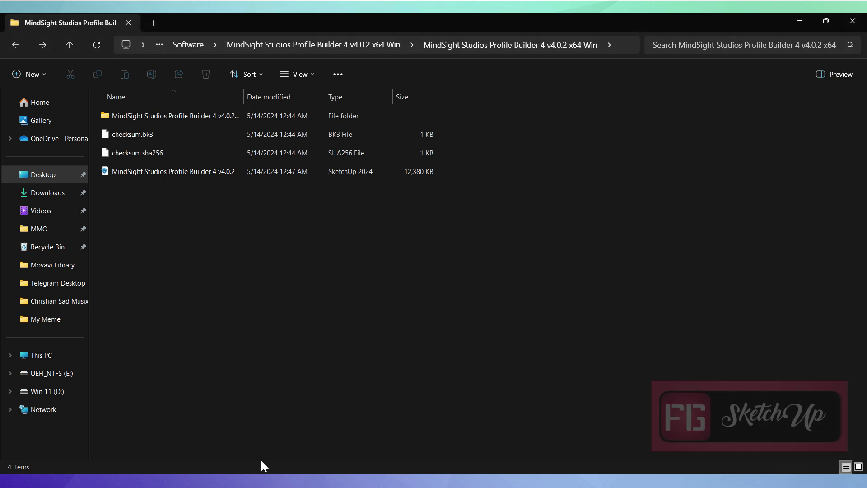
{"action": "right_click", "coordinate": [349, 481]}
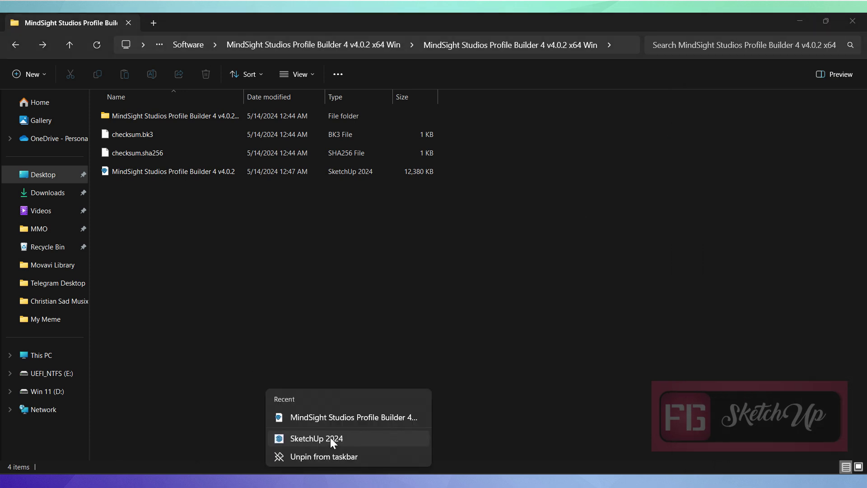
Relaunch SketchUp 2024 with the Simple Meters template and answer Yes to the Profile Builder install prompts
{"action": "left_click", "coordinate": [364, 248]}
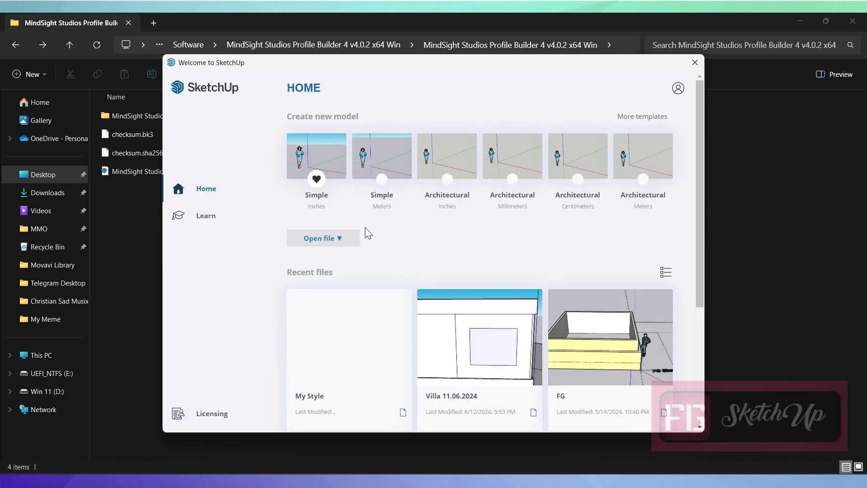
{"action": "left_click", "coordinate": [377, 146]}
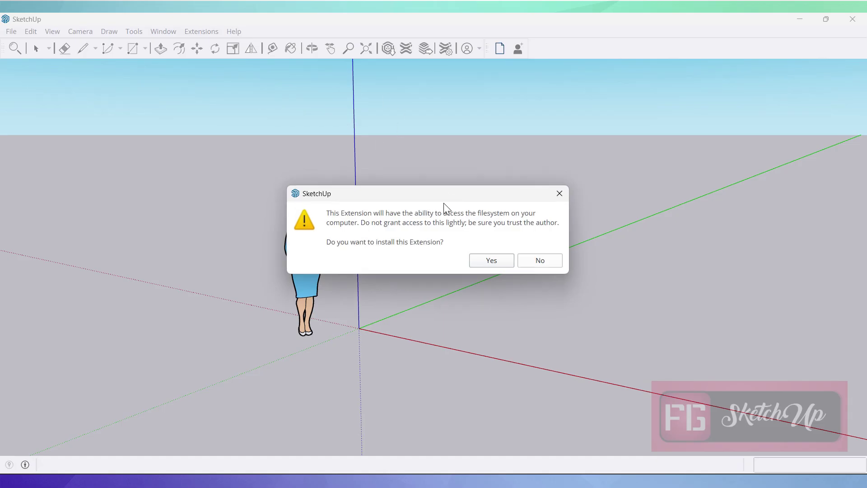
{"action": "left_click", "coordinate": [492, 262]}
{"action": "left_click", "coordinate": [487, 263]}
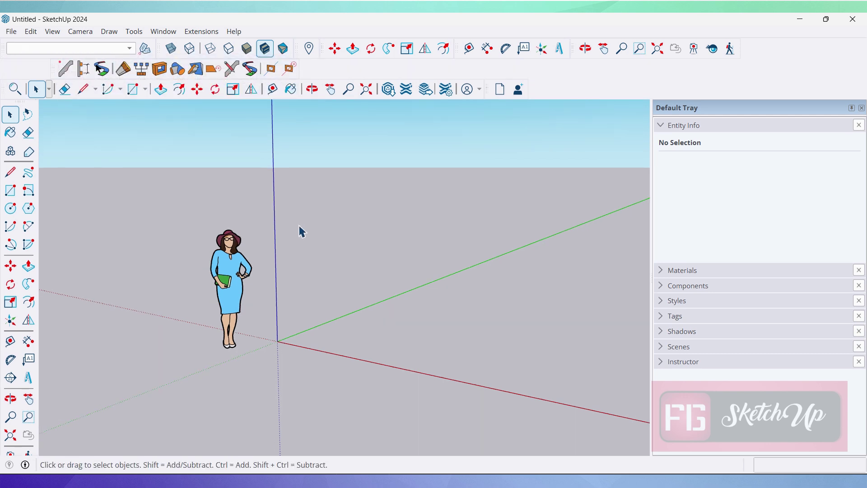
Dock the Profile Builder toolbar, bring up the Build Profile window and start its path-drawing pencil
{"action": "left_click_drag", "start_coordinate": [52, 70], "coordinate": [533, 70]}
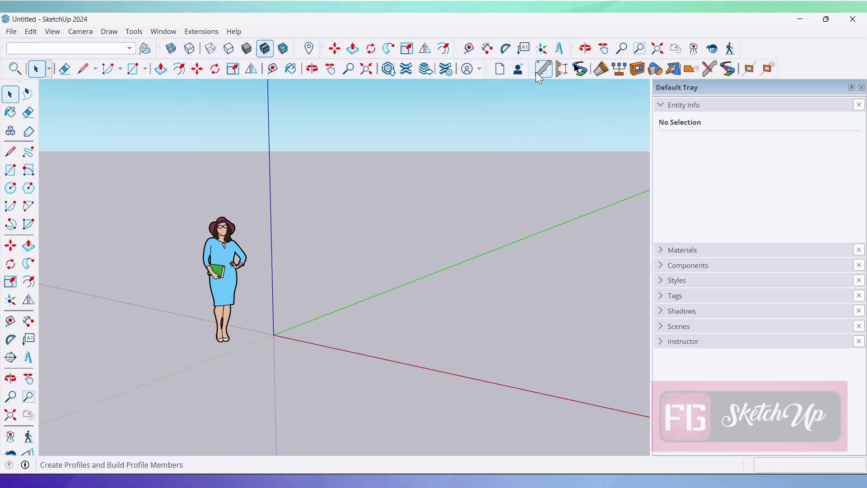
{"action": "left_click", "coordinate": [543, 69]}
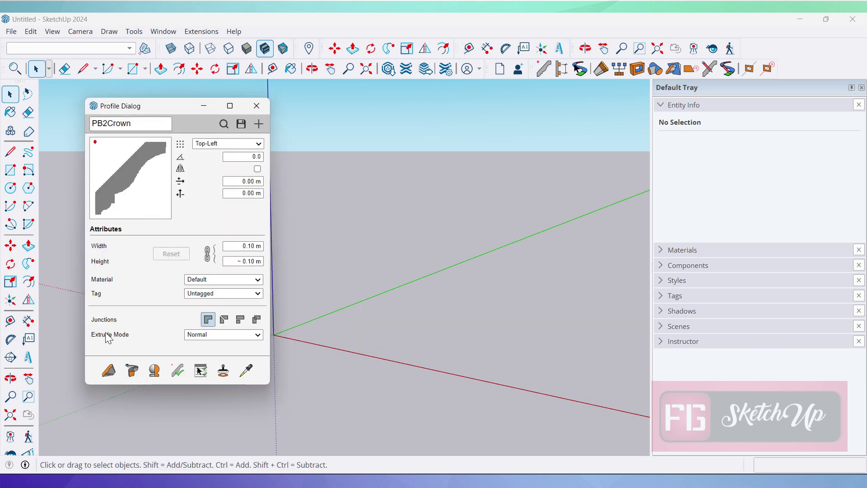
{"action": "left_click_drag", "start_coordinate": [134, 106], "coordinate": [581, 156]}
{"action": "left_click", "coordinate": [555, 420]}
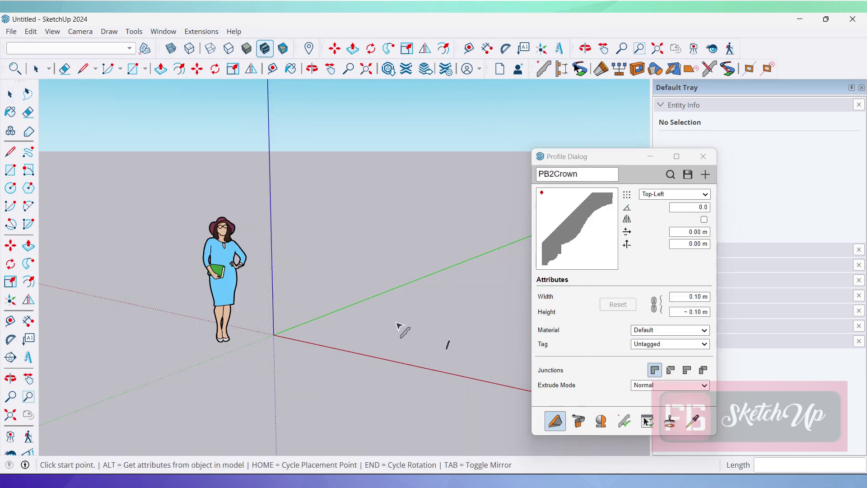
Draw a closed rectangular path from the origin so the PB2Crown molding runs around it
{"action": "left_click", "coordinate": [267, 339]}
{"action": "left_click", "coordinate": [377, 298]}
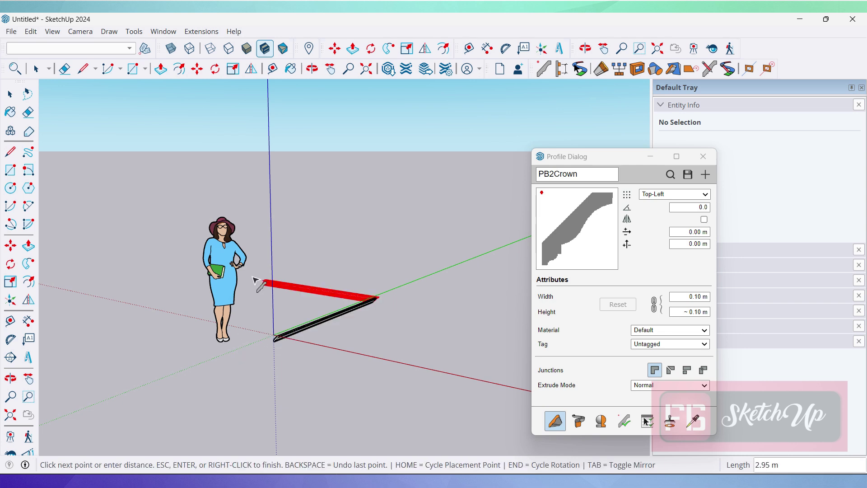
{"action": "left_click", "coordinate": [168, 268]}
{"action": "left_click", "coordinate": [113, 293]}
{"action": "left_click", "coordinate": [275, 338]}
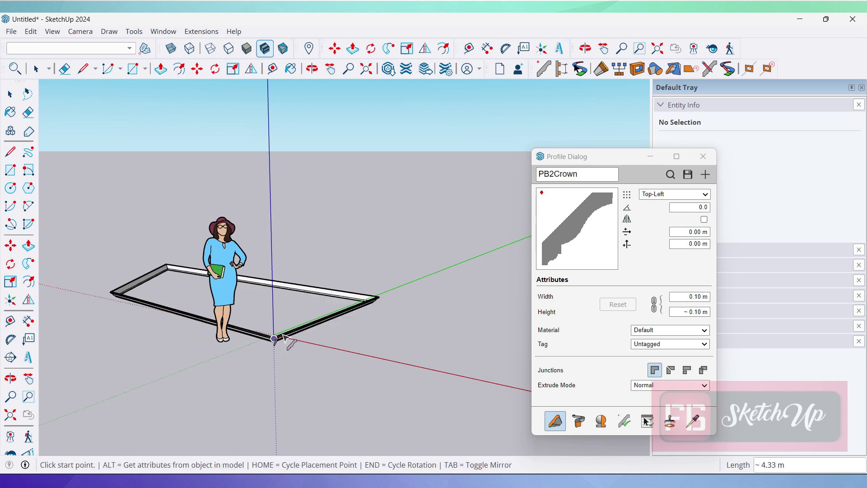
{"action": "key", "text": "space"}
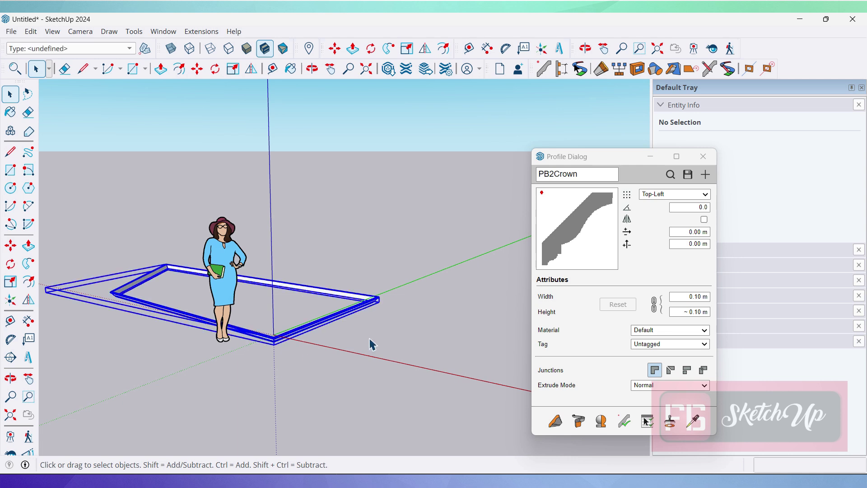
Select the crown frame, set its profile Width to 1.00 m and apply the attributes
{"action": "left_click", "coordinate": [700, 298]}
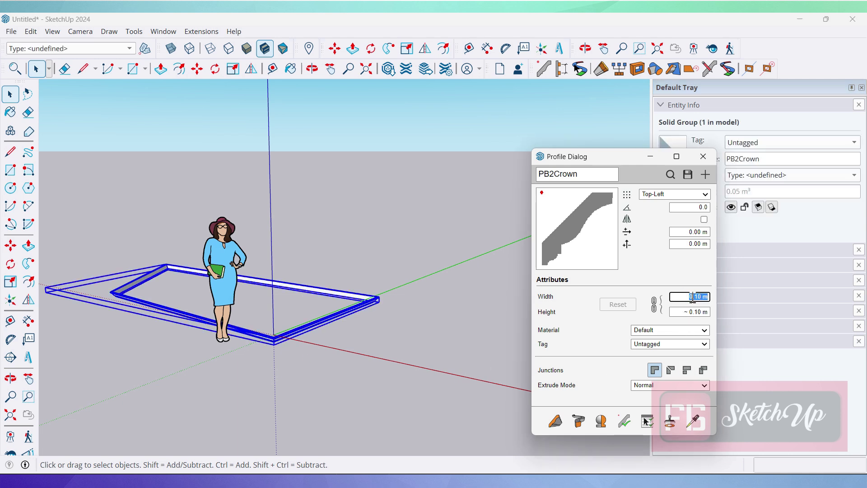
{"action": "type", "text": "1"}
{"action": "key", "text": "Tab"}
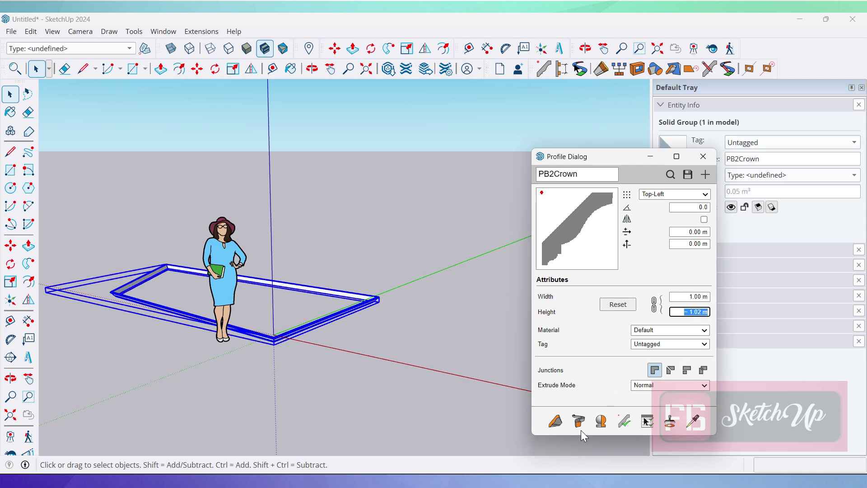
{"action": "left_click", "coordinate": [609, 427]}
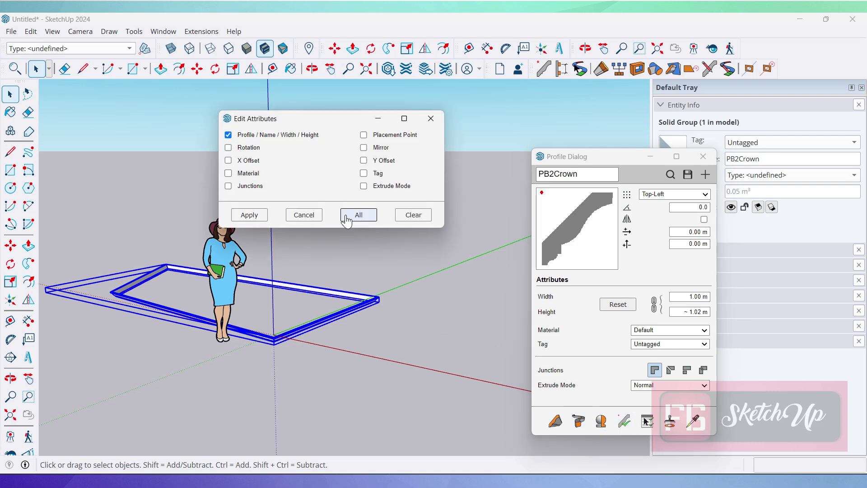
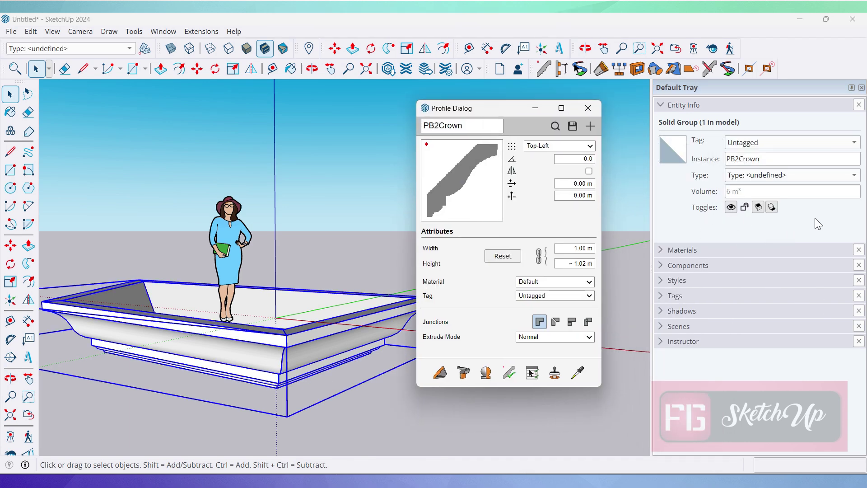
Browse the Materials tray, viewing a material's colour and texture settings, then set the profile window aside
{"action": "left_click", "coordinate": [662, 105]}
{"action": "left_click", "coordinate": [666, 121]}
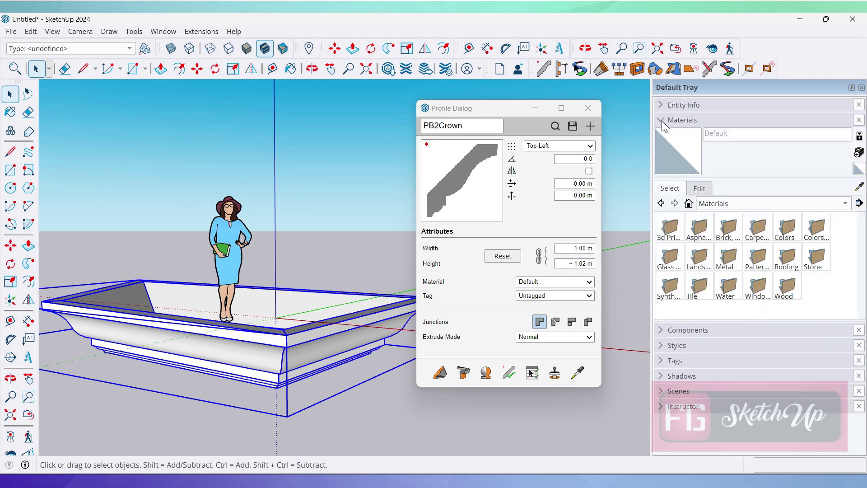
{"action": "left_click", "coordinate": [698, 188]}
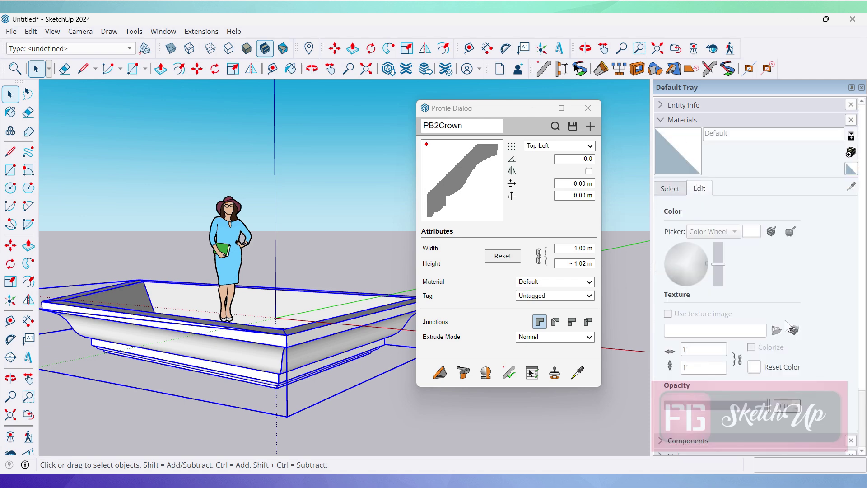
{"action": "scroll", "coordinate": [806, 346], "scroll_direction": "down", "scroll_amount": 2}
{"action": "scroll", "coordinate": [848, 273], "scroll_direction": "up", "scroll_amount": 2}
{"action": "left_click", "coordinate": [673, 190]}
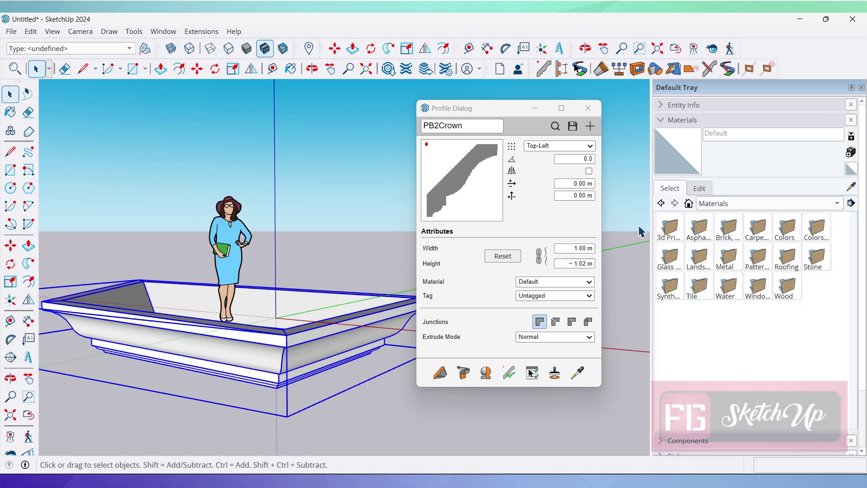
{"action": "left_click_drag", "start_coordinate": [469, 100], "coordinate": [589, 106]}
Move the crown-molding group about 1.81 m toward the figure and close the profile settings window
{"action": "left_click", "coordinate": [463, 230]}
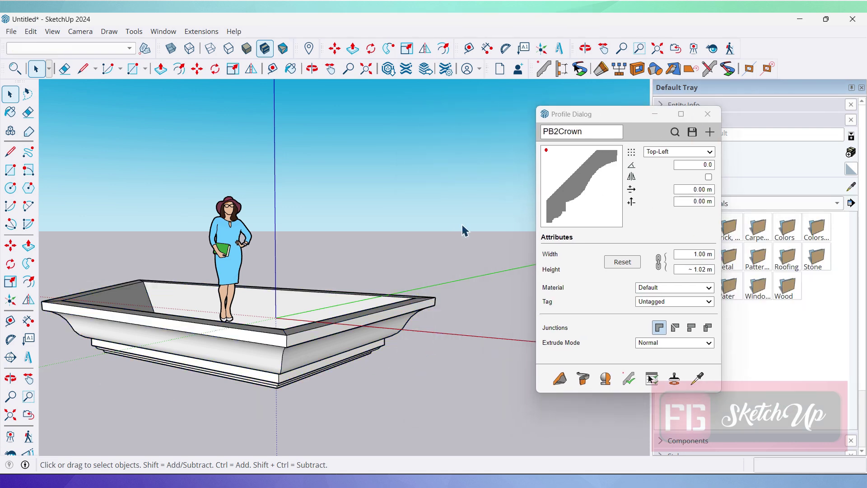
{"action": "left_click", "coordinate": [439, 298]}
{"action": "scroll", "coordinate": [332, 375], "scroll_direction": "down", "scroll_amount": 1}
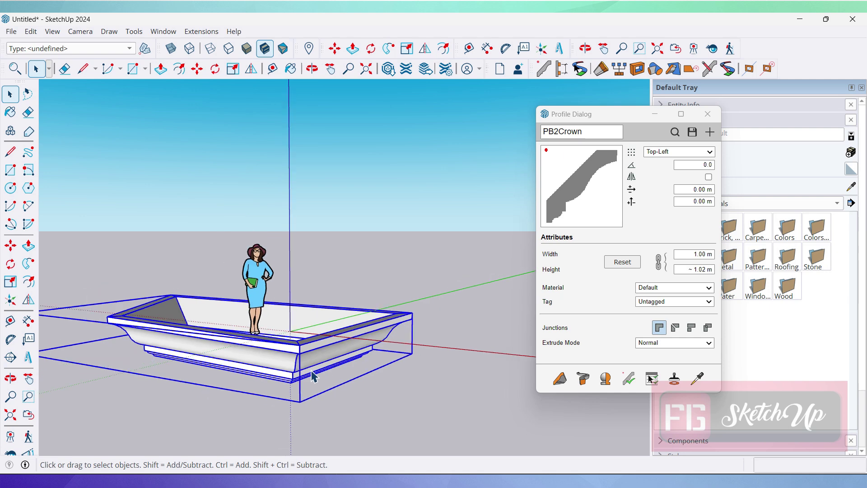
{"action": "key", "text": "m"}
{"action": "left_click", "coordinate": [304, 410]}
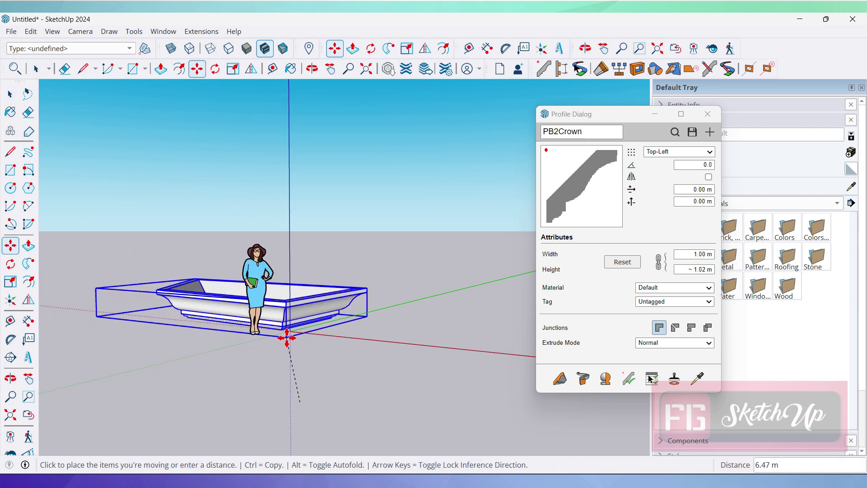
{"action": "left_click", "coordinate": [292, 333]}
{"action": "left_click", "coordinate": [708, 114]}
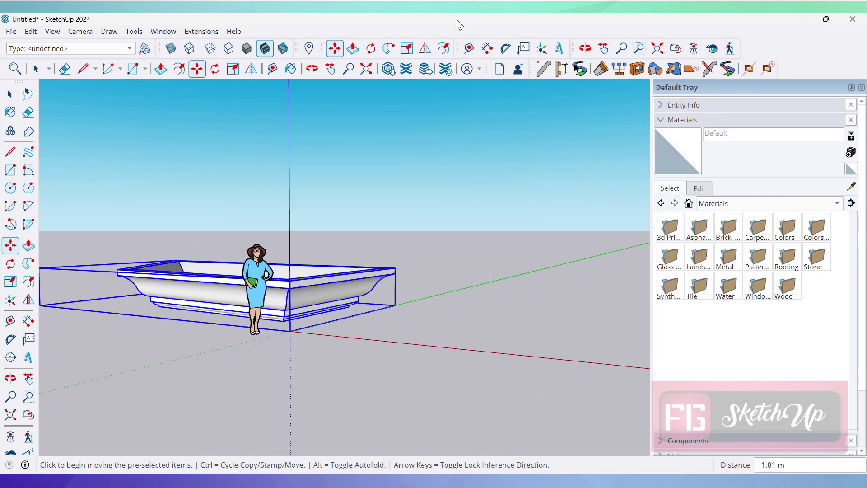
Show the Profile Builder 4 license details (version 4.0.2, active) from the Extensions menu, then return to the menu
{"action": "left_click", "coordinate": [201, 32]}
{"action": "mouse_move", "coordinate": [223, 89]}
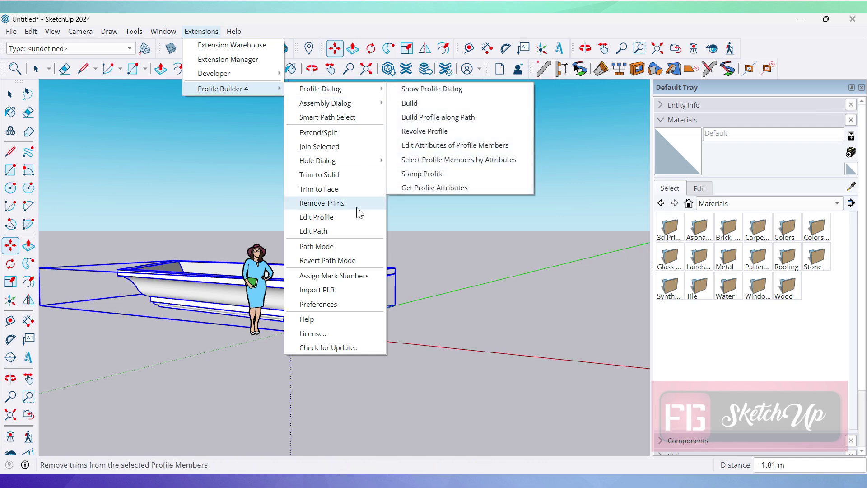
{"action": "left_click", "coordinate": [341, 335]}
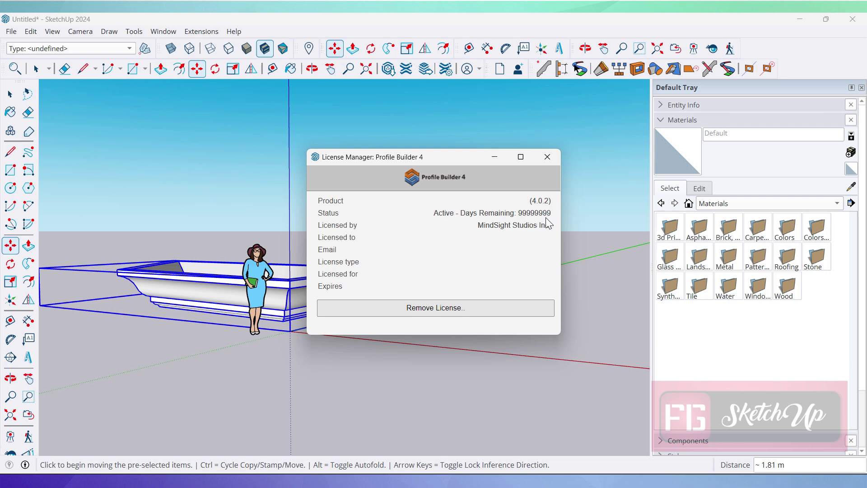
{"action": "left_click", "coordinate": [548, 157]}
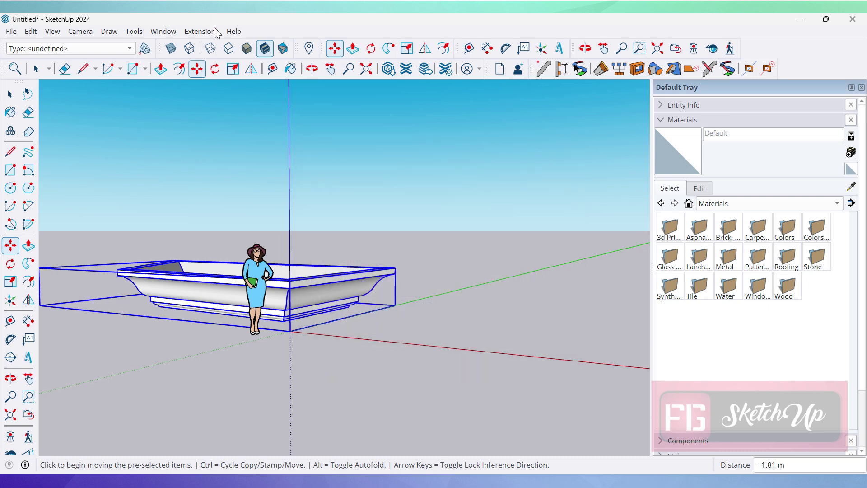
{"action": "left_click", "coordinate": [213, 34]}
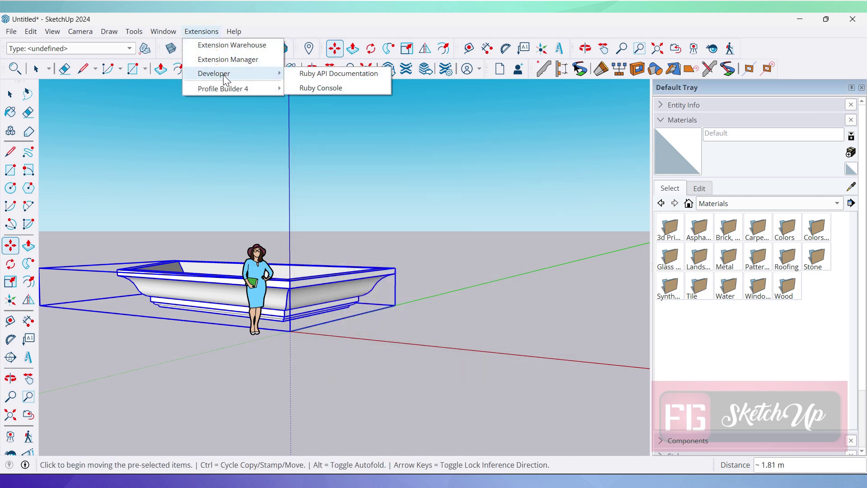
{"action": "mouse_move", "coordinate": [325, 103]}
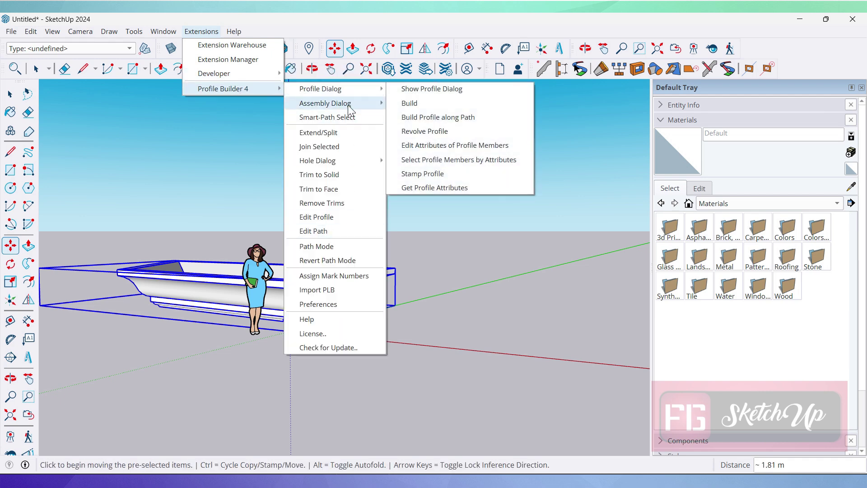
Reopen the license details, move them left and bring up the PB2Crown profile settings
{"action": "left_click", "coordinate": [330, 334]}
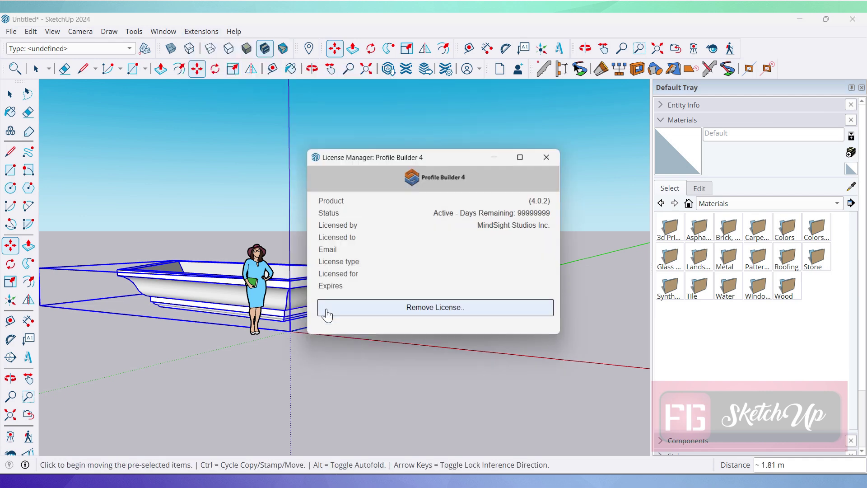
{"action": "left_click_drag", "start_coordinate": [394, 159], "coordinate": [115, 147]}
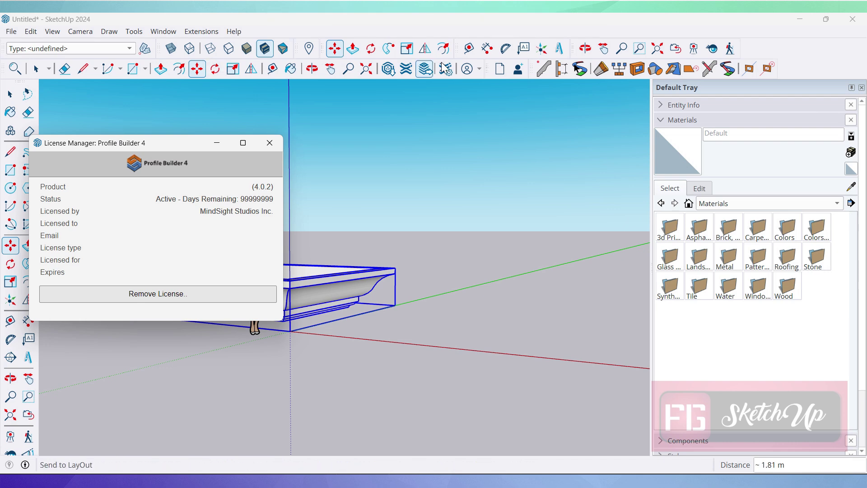
{"action": "left_click", "coordinate": [544, 68]}
Arrange the license and profile settings windows side by side above the model
{"action": "left_click_drag", "start_coordinate": [575, 115], "coordinate": [353, 120]}
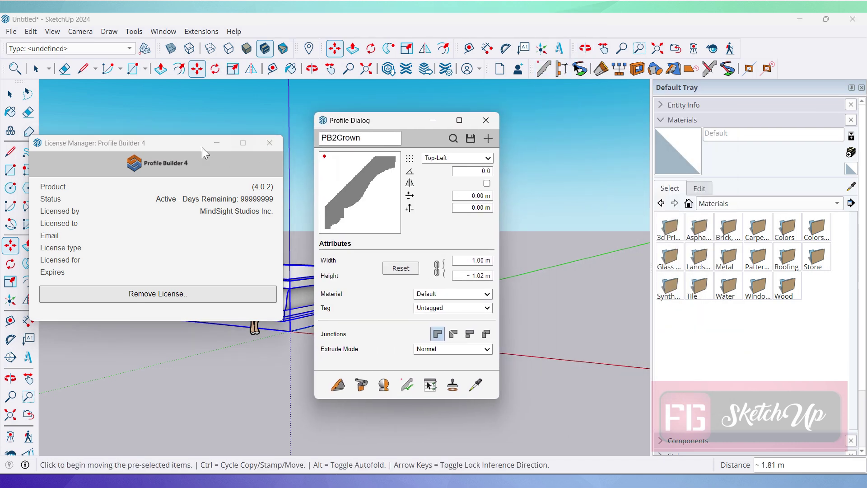
{"action": "left_click_drag", "start_coordinate": [202, 143], "coordinate": [243, 121]}
{"action": "left_click_drag", "start_coordinate": [351, 126], "coordinate": [416, 121]}
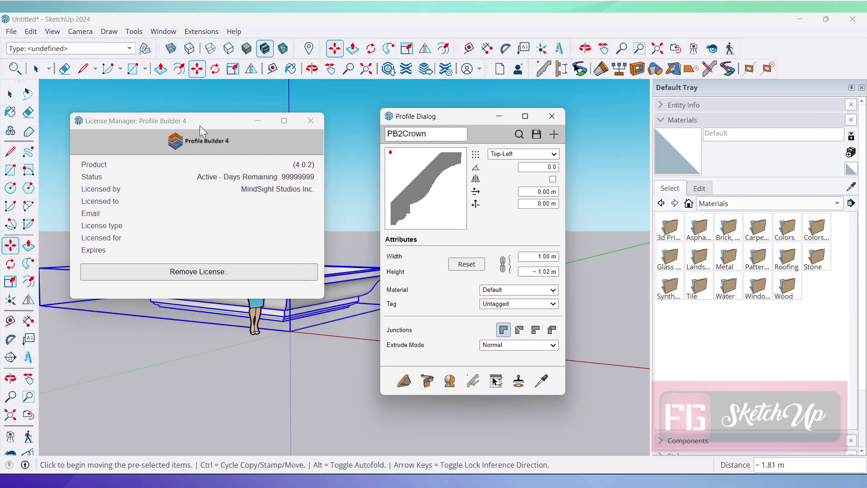
{"action": "left_click_drag", "start_coordinate": [200, 125], "coordinate": [256, 127]}
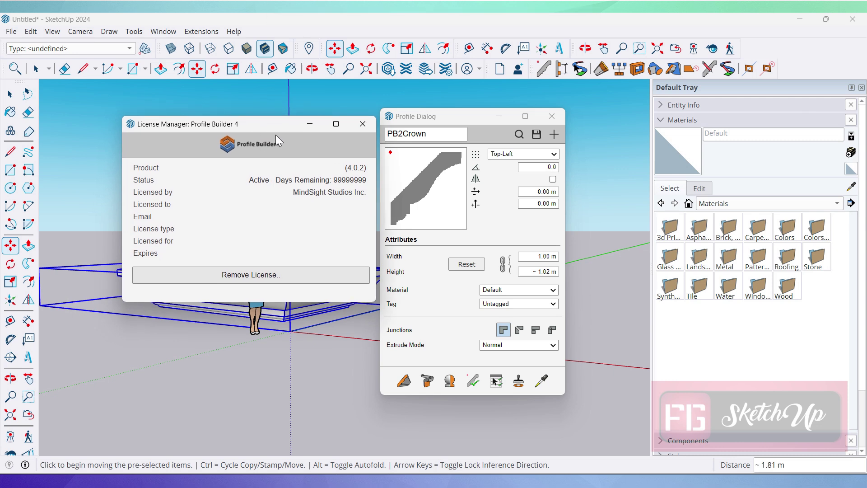